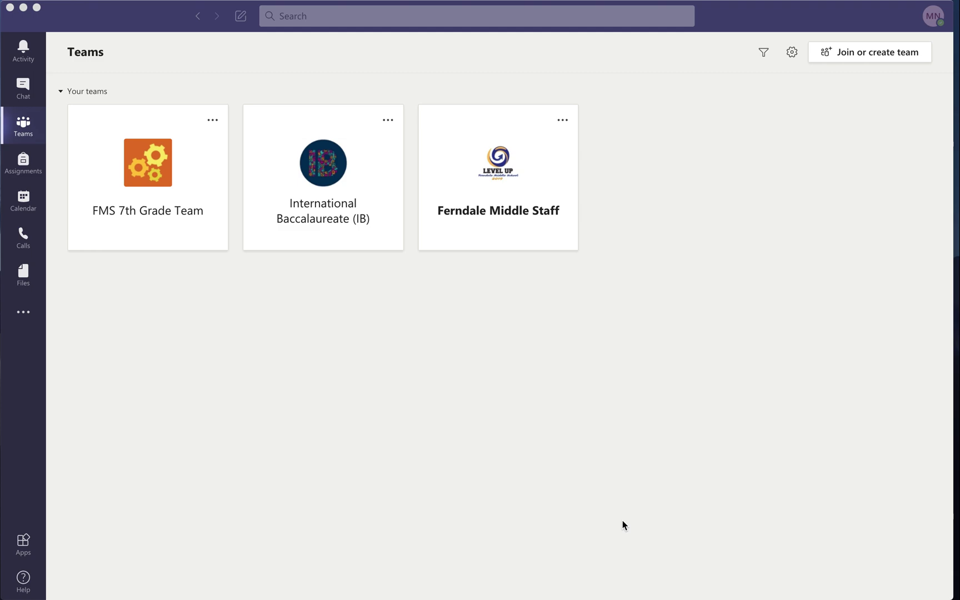
Focus Teams and bring up the Join or create team page
click(846, 56)
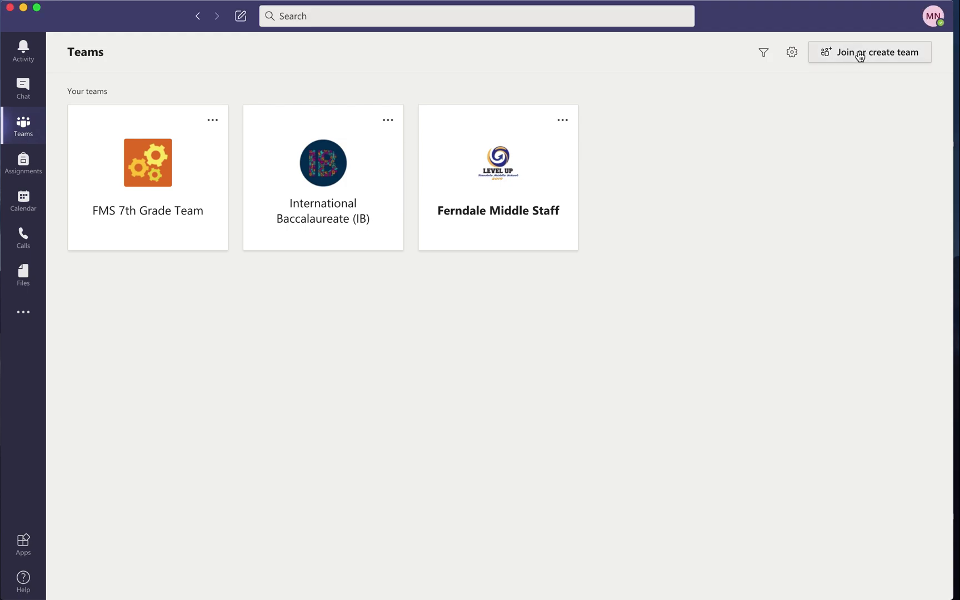
click(859, 56)
Start a new Class-type team and name it 7th Grade Science
click(145, 238)
click(236, 292)
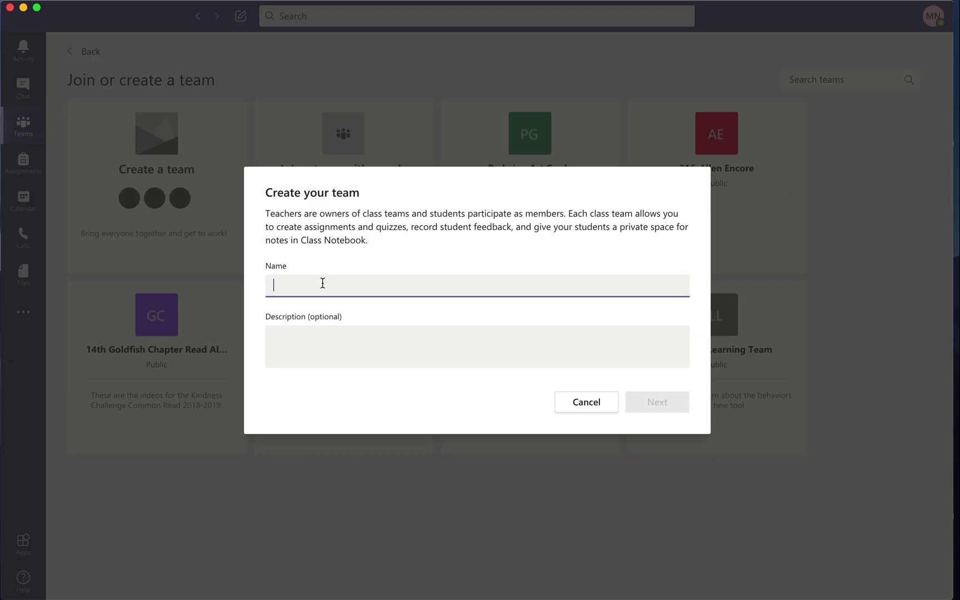
text(M)
key(BackSpace)
text(Nishikawa's S)
key(BackSpace)
text(7th Grade Science)
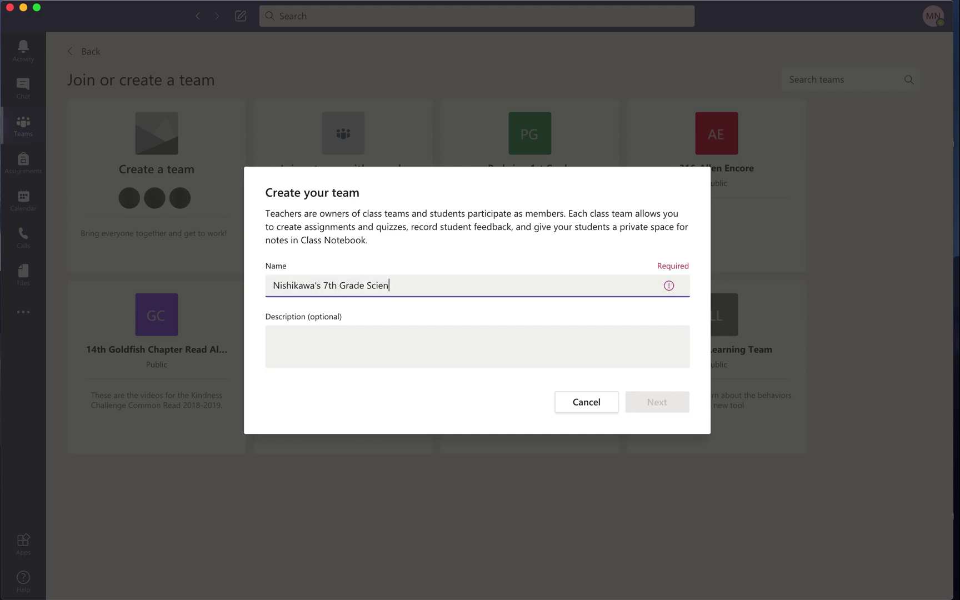
Create the class team without adding any students, then open its options menu
click(640, 402)
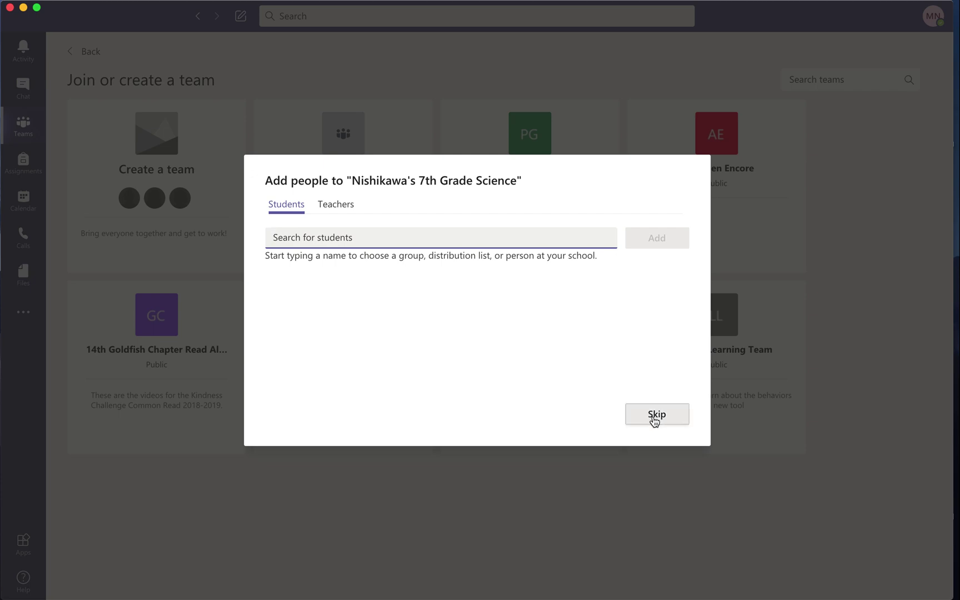
click(655, 416)
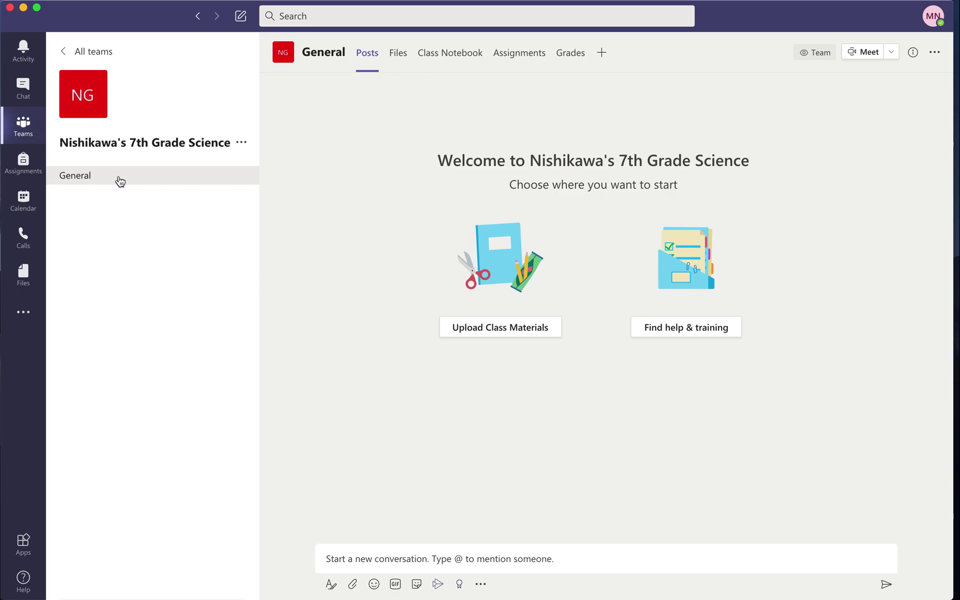
click(243, 144)
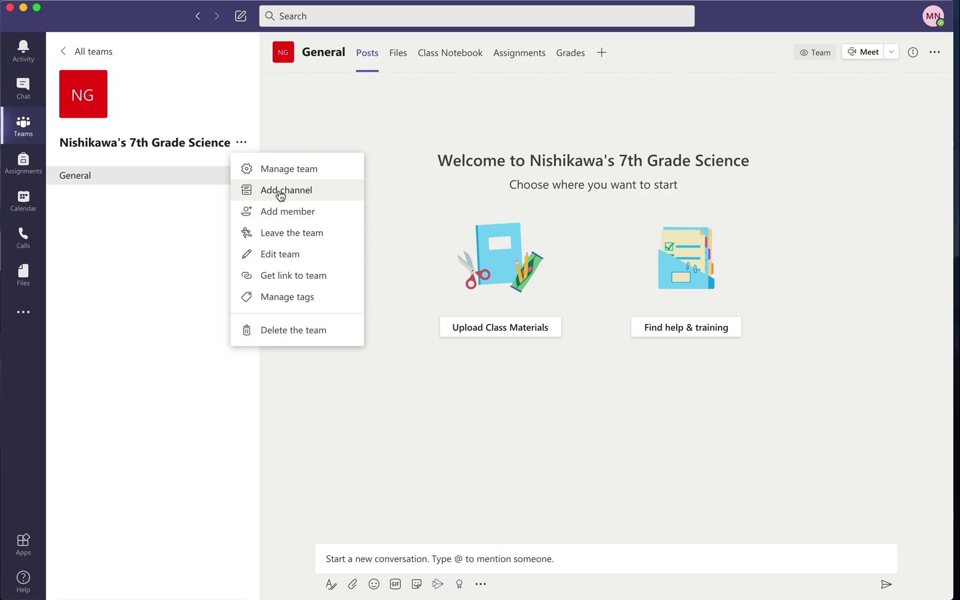
Dismiss the team options and switch to the General channel's Class Notebook tab
click(305, 92)
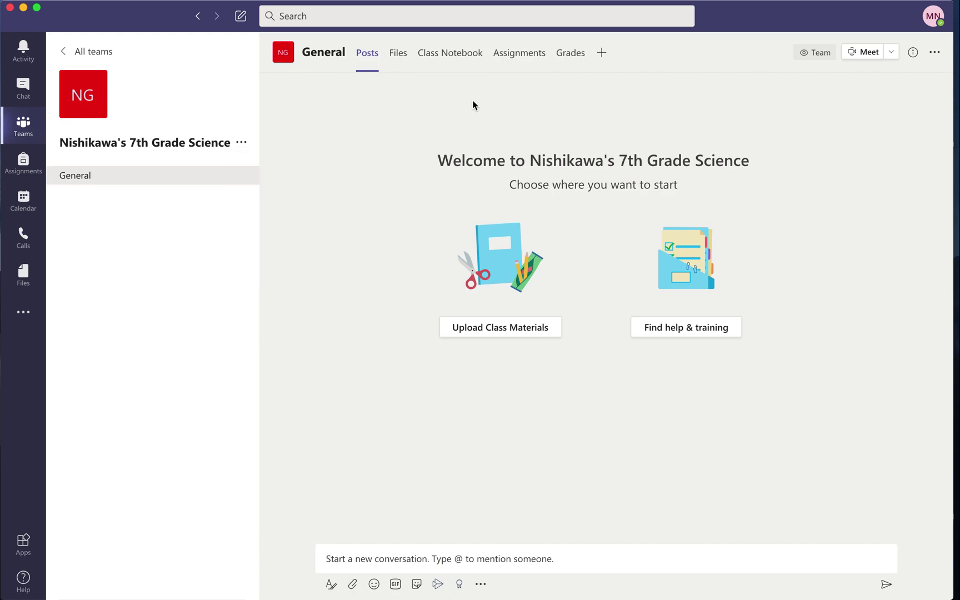
click(457, 64)
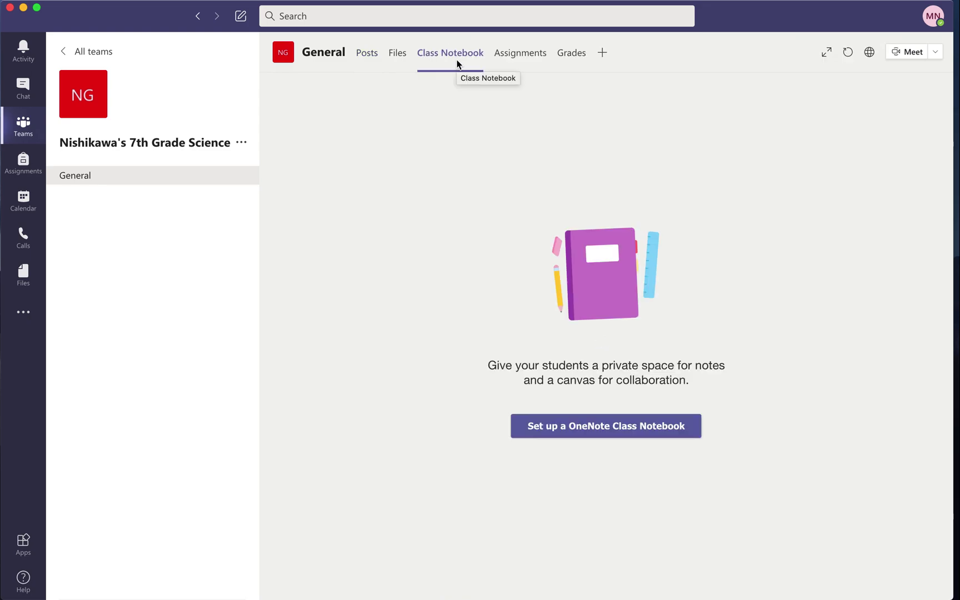
Begin a blank OneNote Class Notebook and continue past its overview page
click(600, 433)
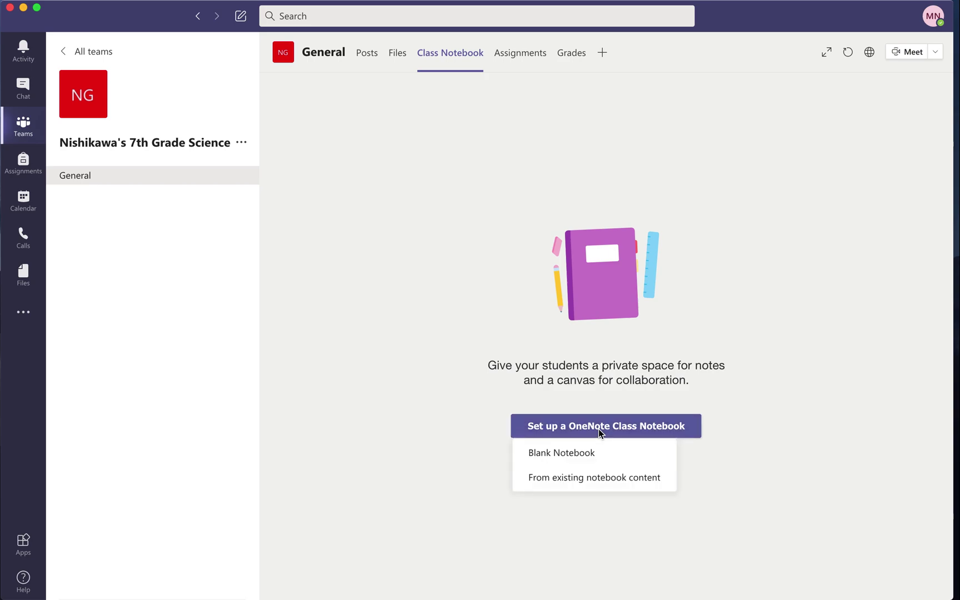
click(567, 454)
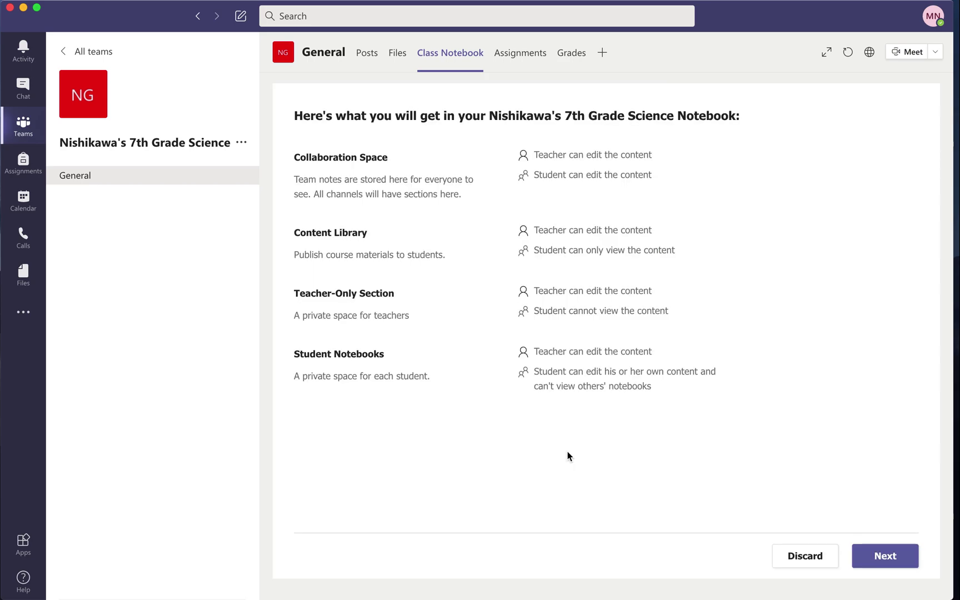
click(883, 555)
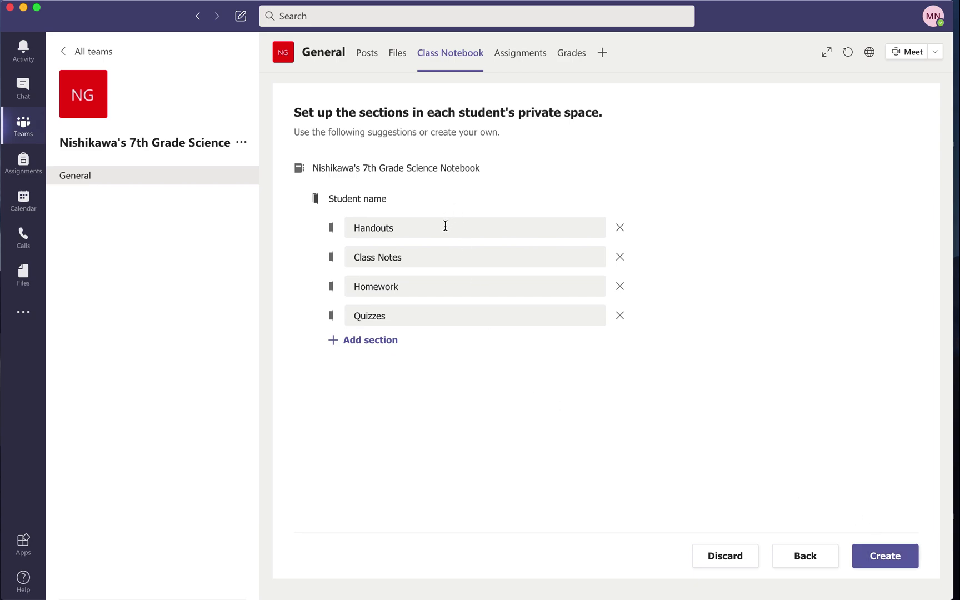
Rename the Handouts, Class Notes and Homework sections to Growth Tracker, Assignments and Notes
double_click(445, 226)
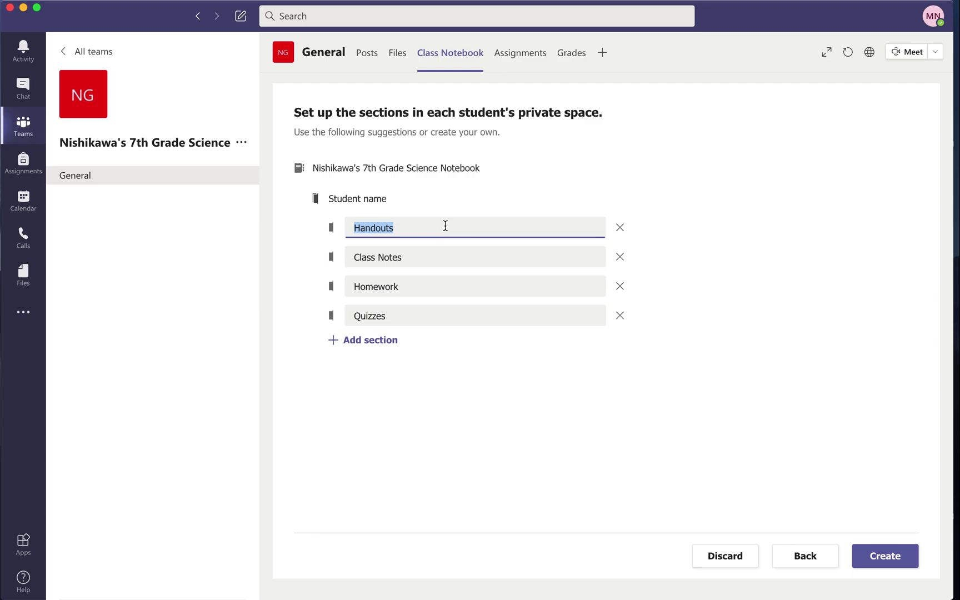
text(Growth Tracker)
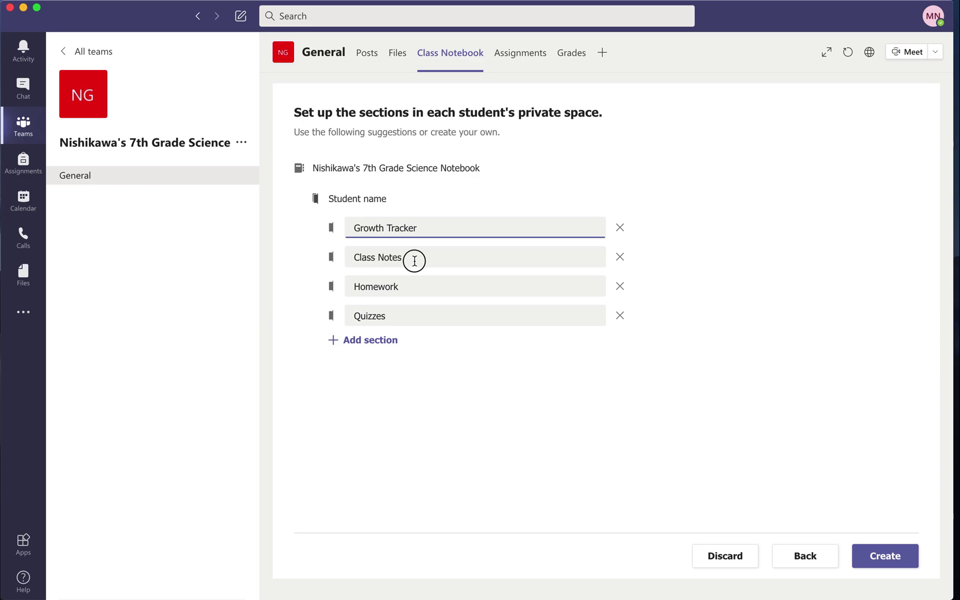
click(414, 261)
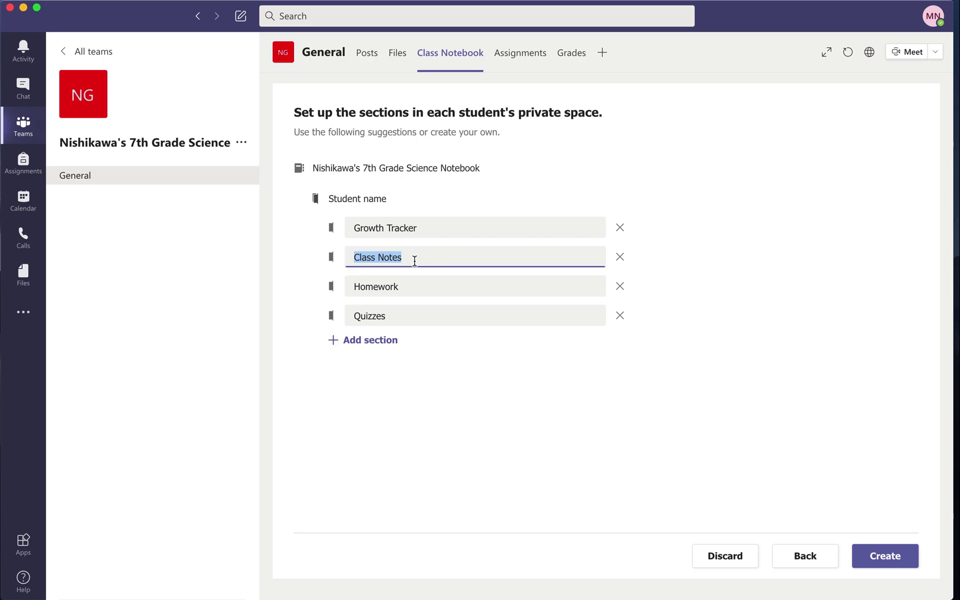
text(Assignments)
click(419, 286)
text(Notes)
Rename Quizzes to 'Unit 1 Atmosphere and Weather' and create the notebook
click(413, 321)
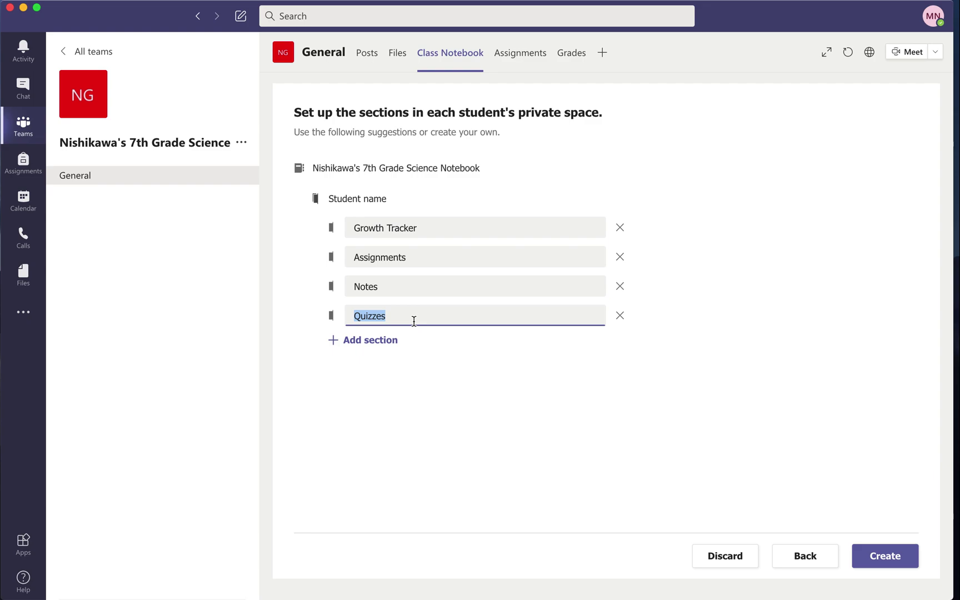
text(Unit 1 W)
key(BackSpace)
key(BackSpace)
text(At)
key(BackSpace)
key(BackSpace)
text(Atmosphere and Weather)
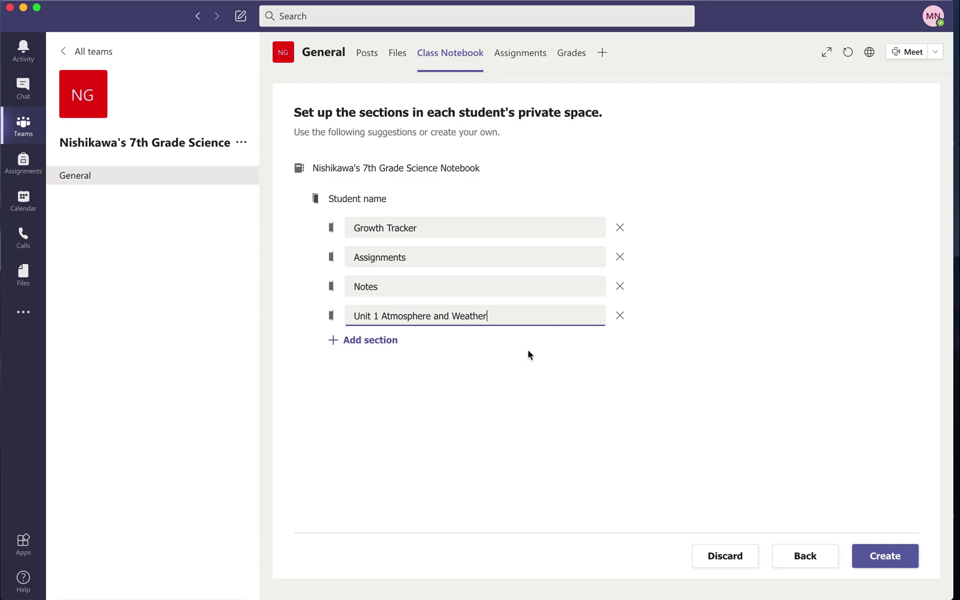
click(877, 561)
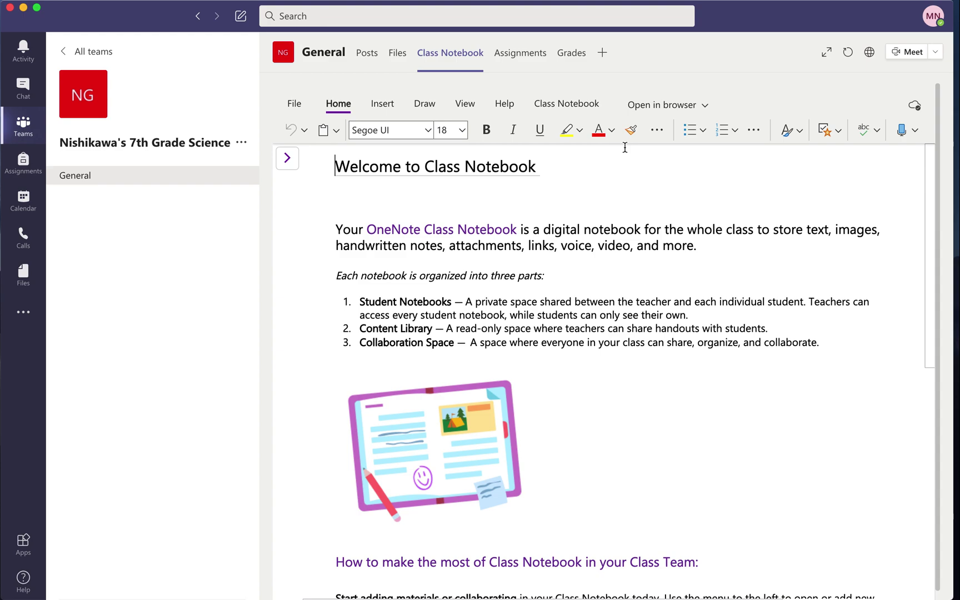
After the Class Notebook welcome page loads, open the team's options menu
click(243, 143)
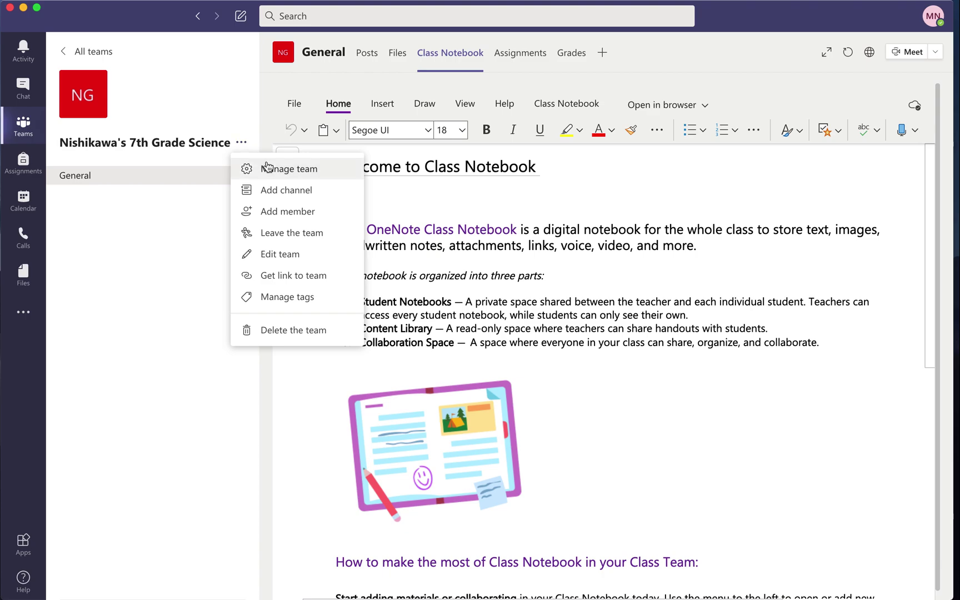
Generate a join code under Team code in the team's Settings and select it
click(267, 168)
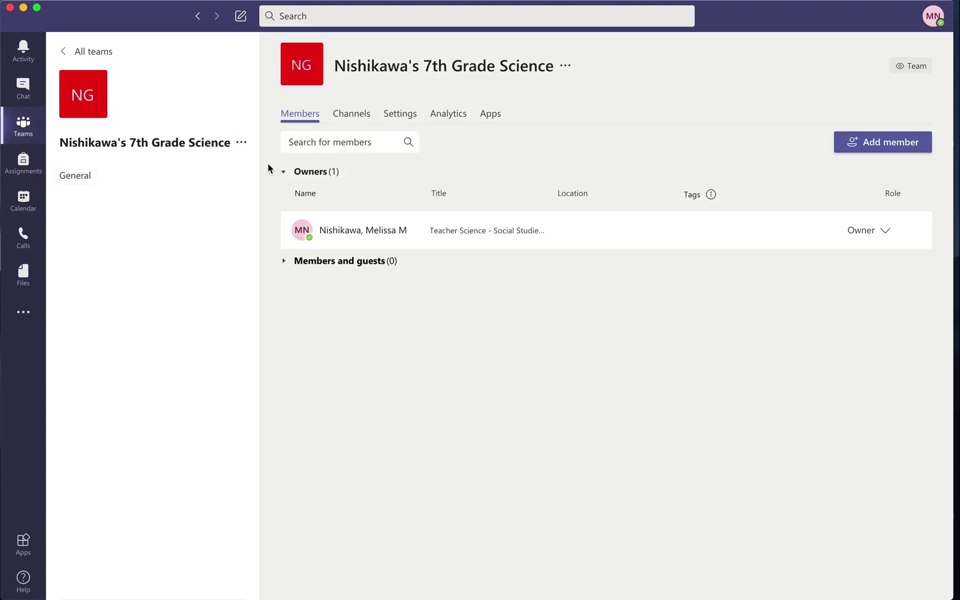
click(403, 114)
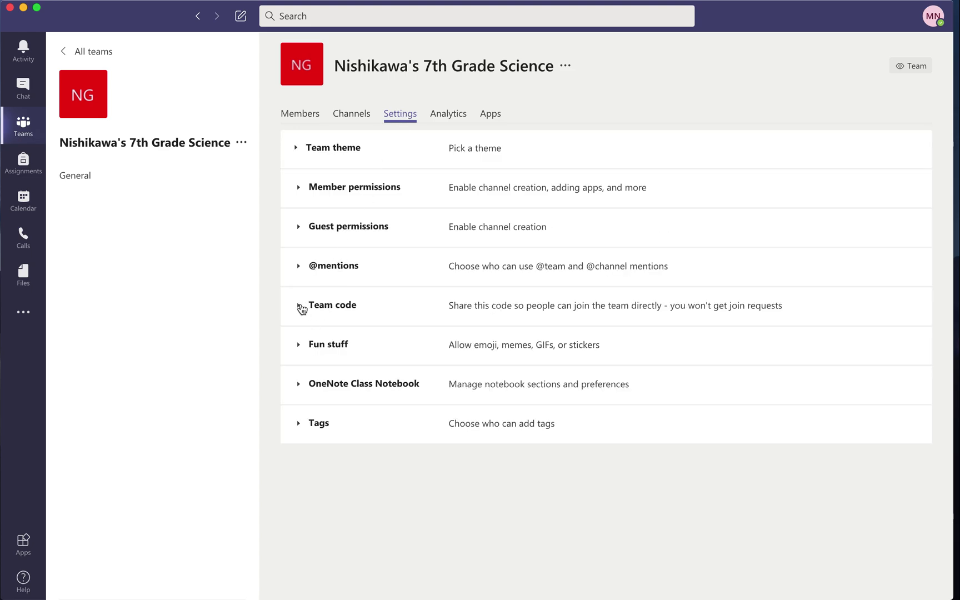
click(300, 307)
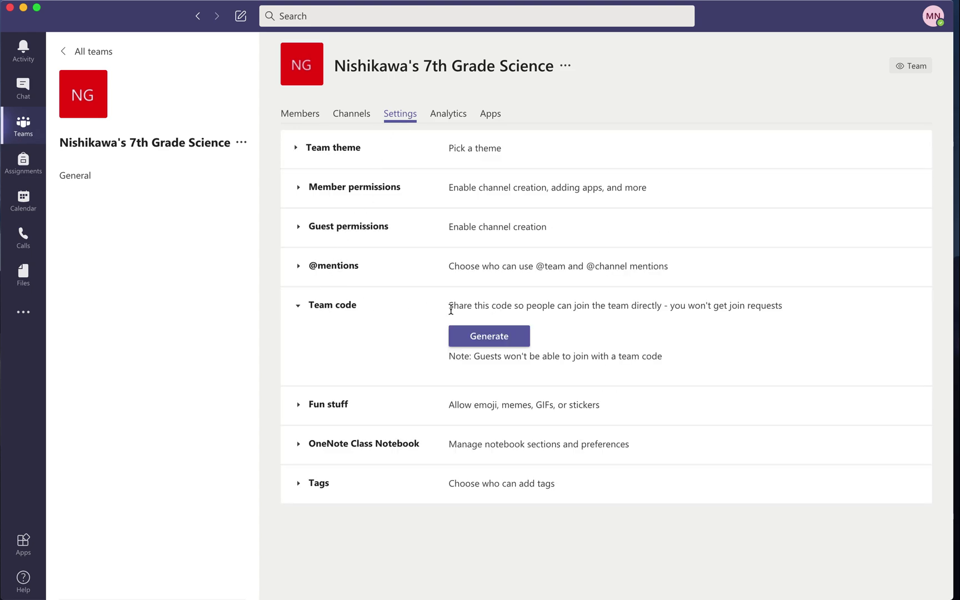
click(477, 332)
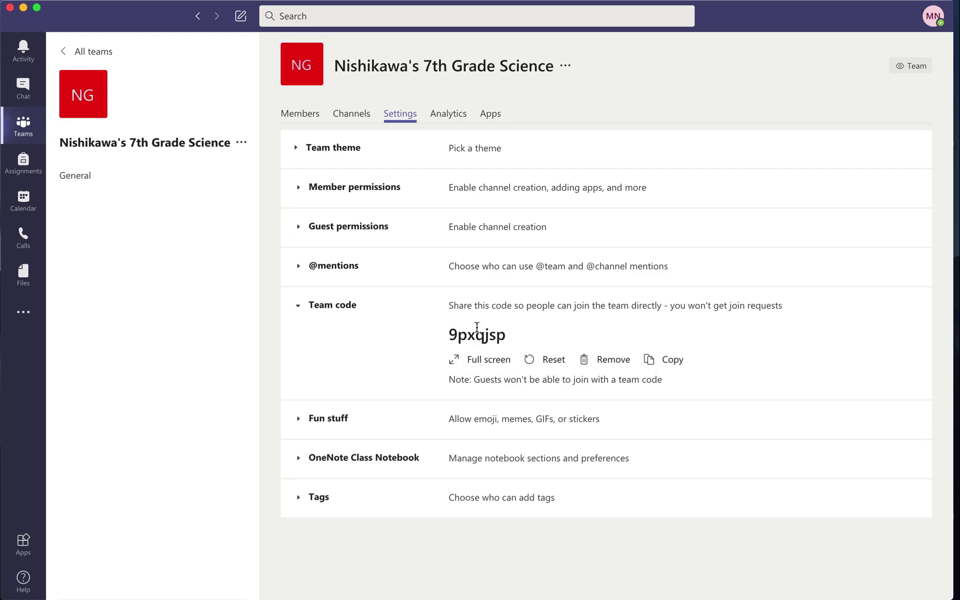
double_click(476, 328)
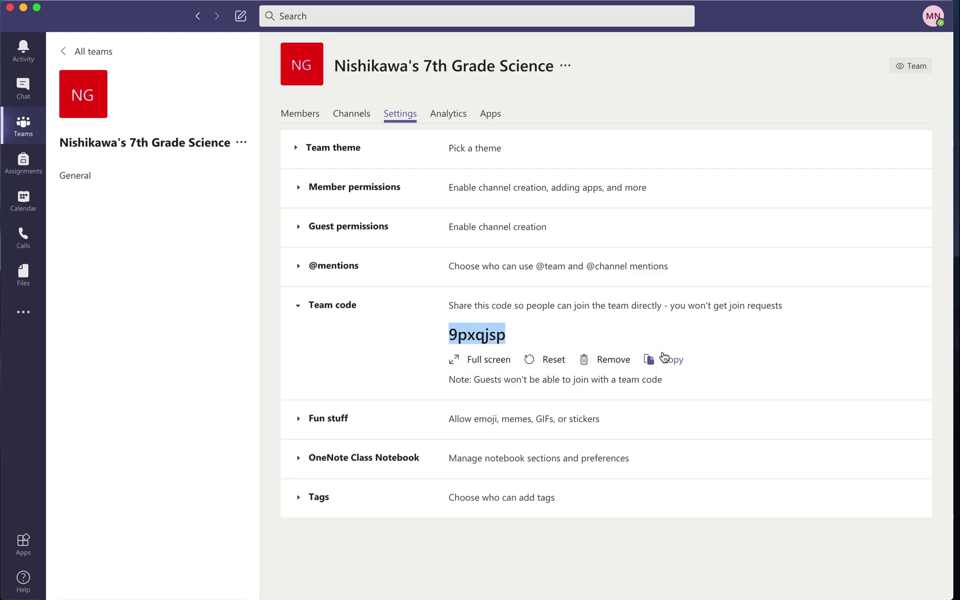
Copy the team code, then bring up the Canvas course's Assignments list
click(665, 360)
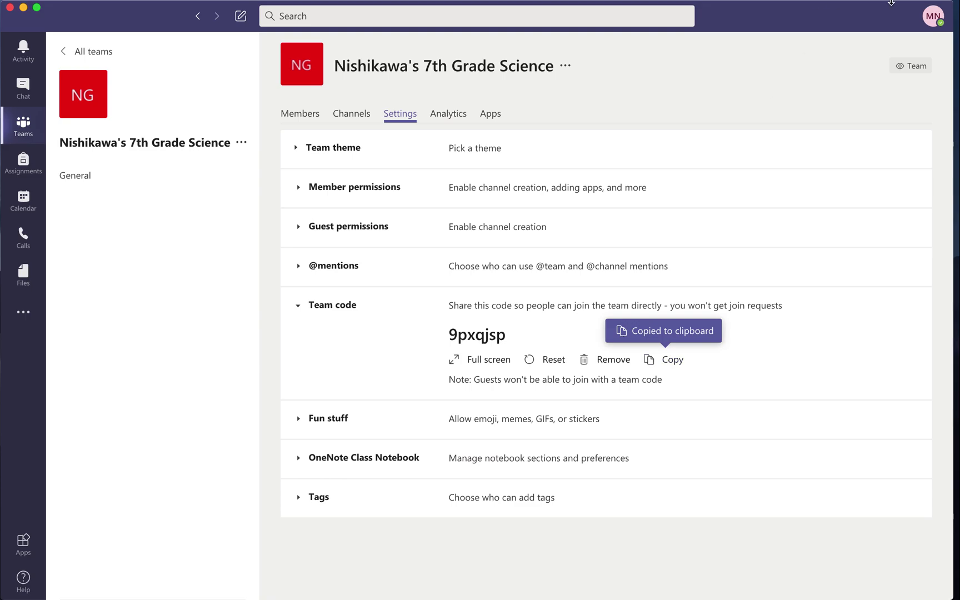
drag(959, 27, 319, 24)
click(111, 255)
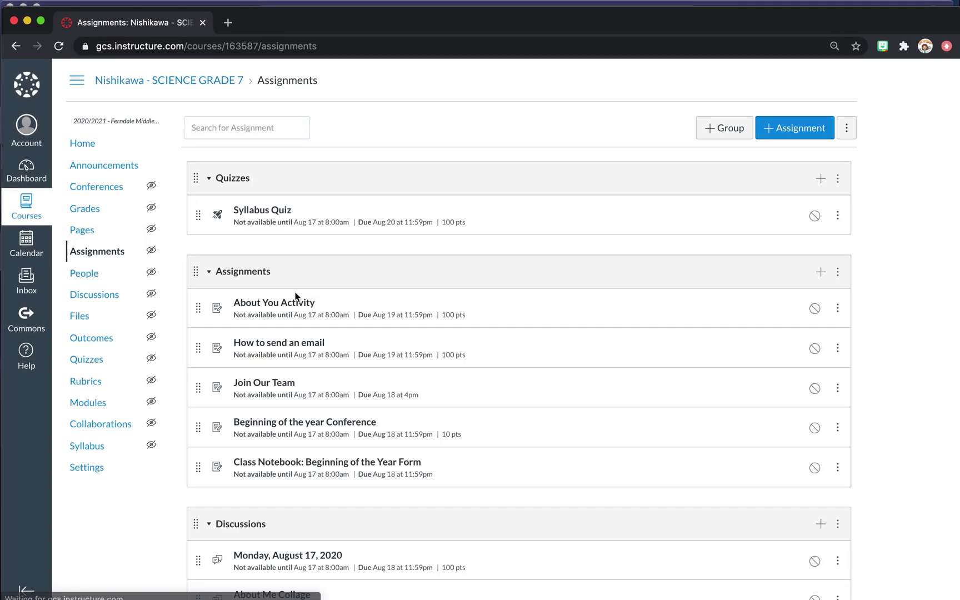
Open the Join Our Team assignment and follow its teams.microsoft.com link in a new tab
click(264, 383)
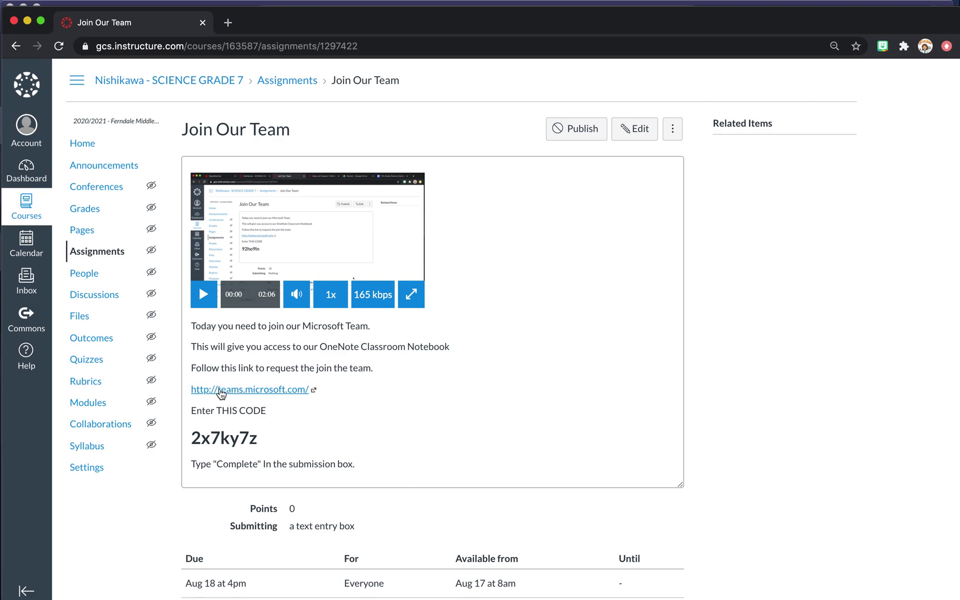
right_click(253, 394)
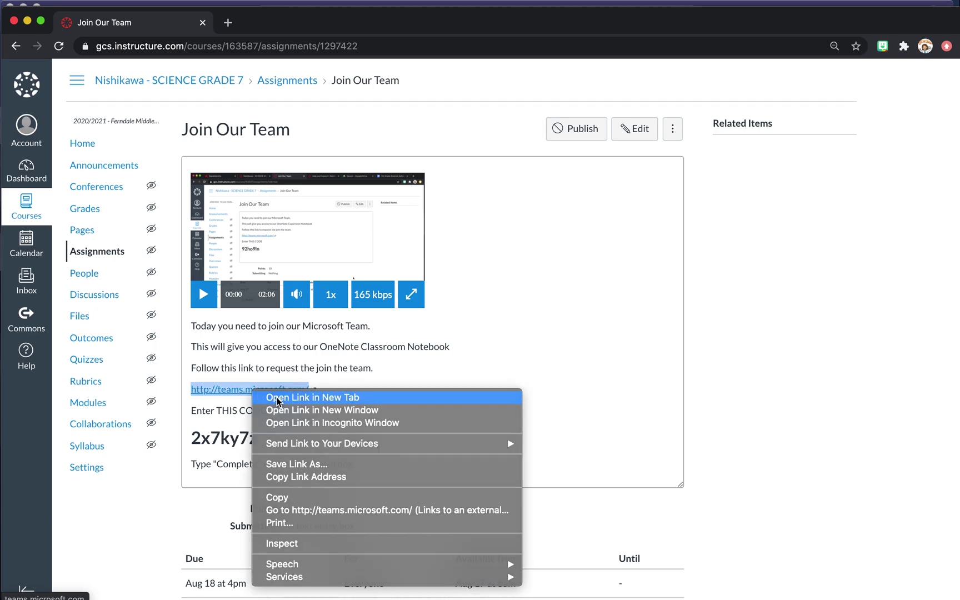
click(289, 397)
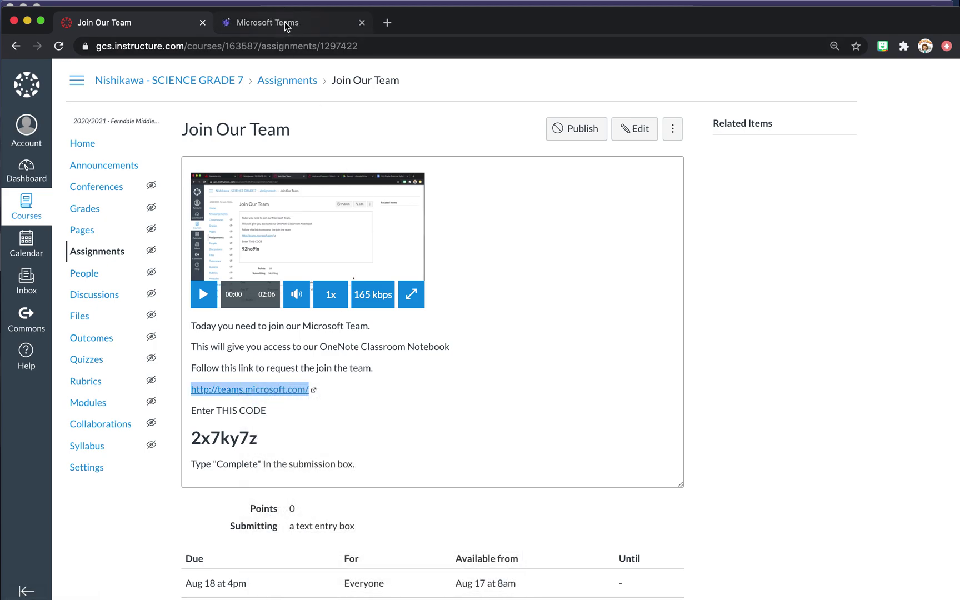
click(287, 25)
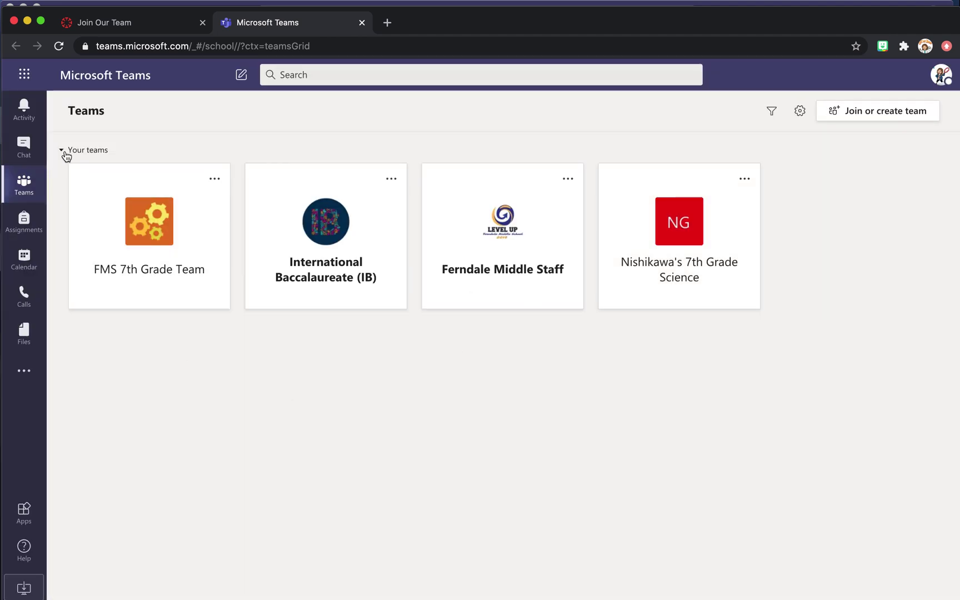
Check the Teams web join-with-code field, then close that browser tab
click(886, 113)
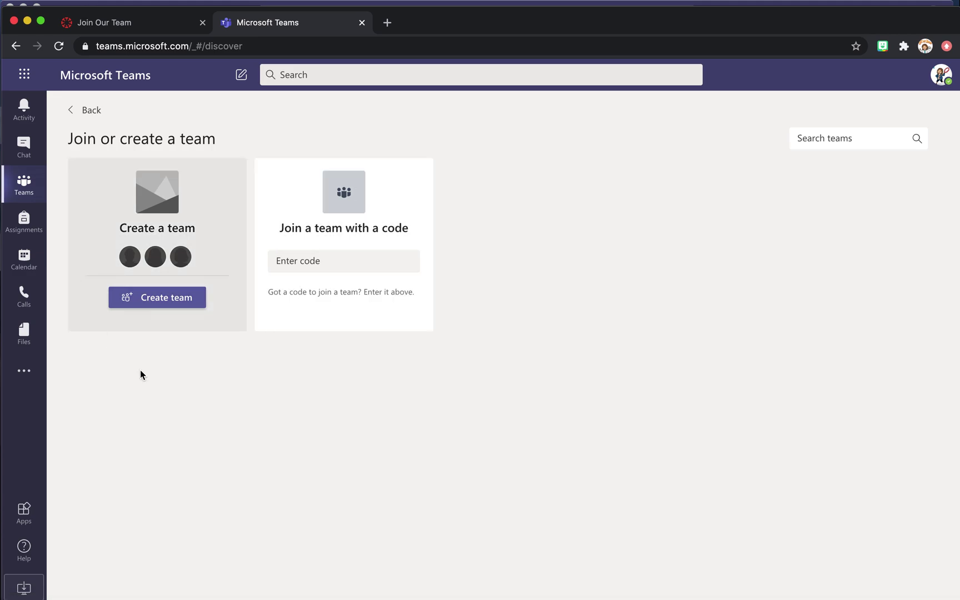
click(302, 261)
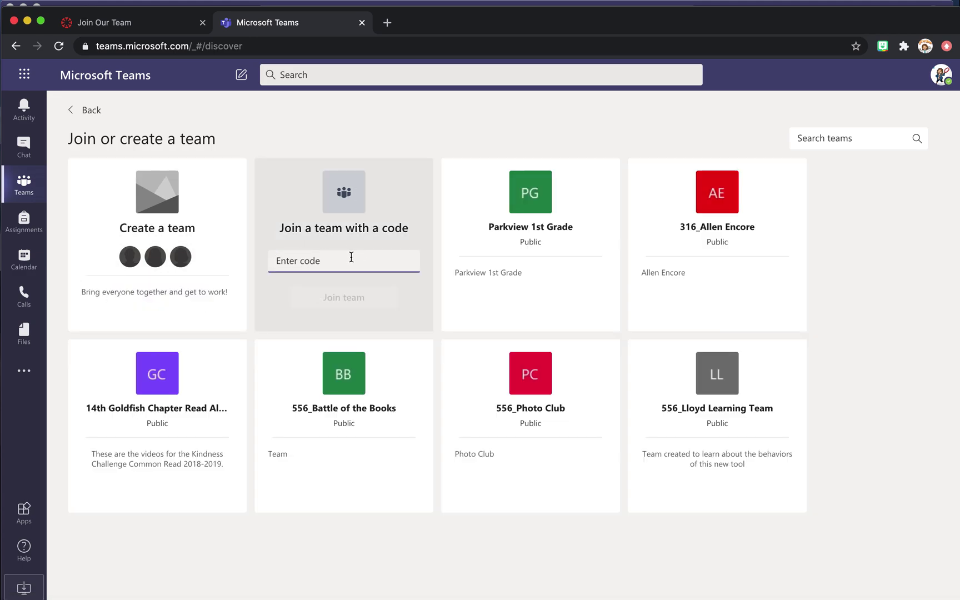
click(362, 23)
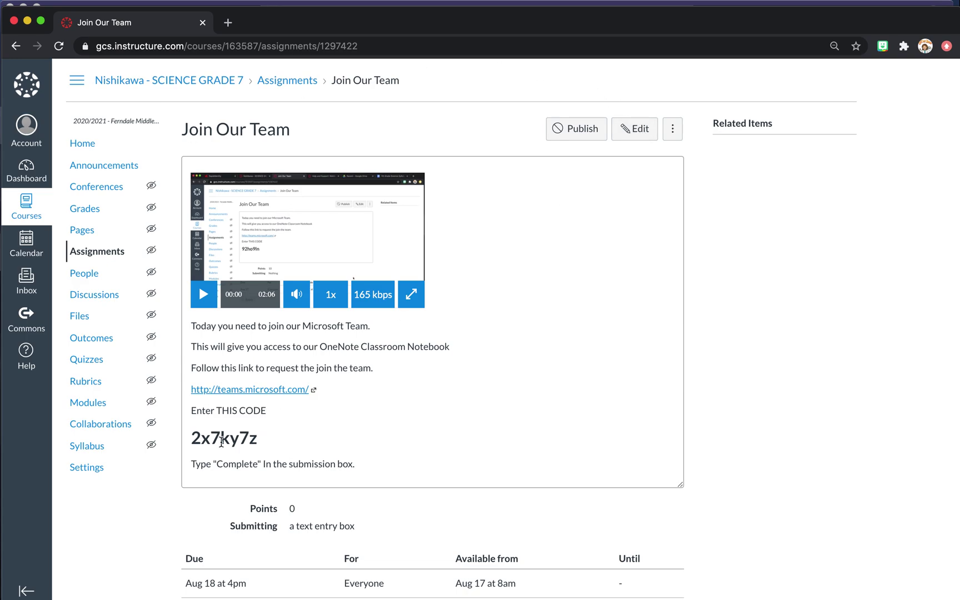
Close the Chrome window with the Join Our Team assignment to return to Teams
click(203, 23)
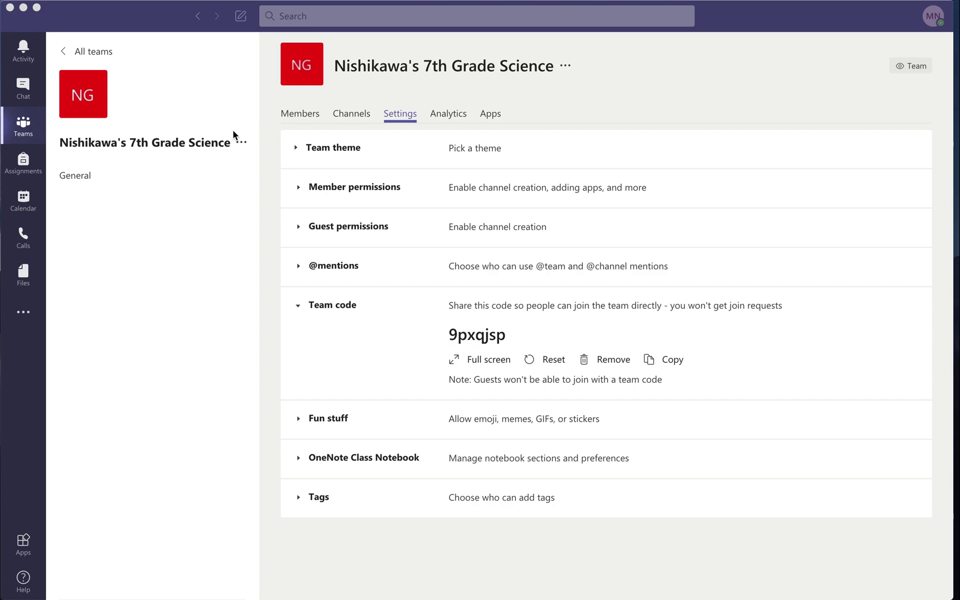
Open the 7th Grade Science team's Class Notebook tab and launch it in the browser
click(63, 51)
click(670, 176)
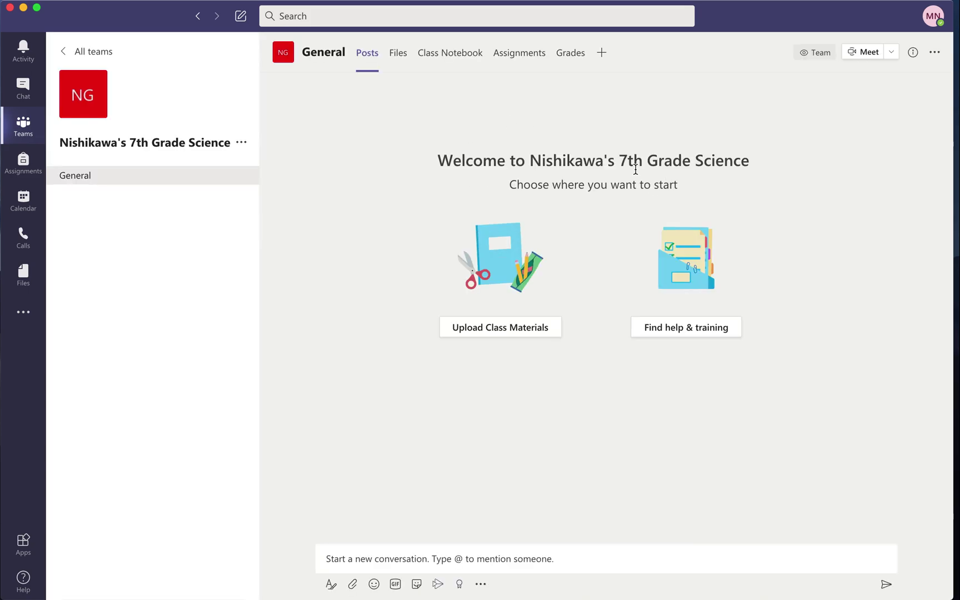
click(450, 60)
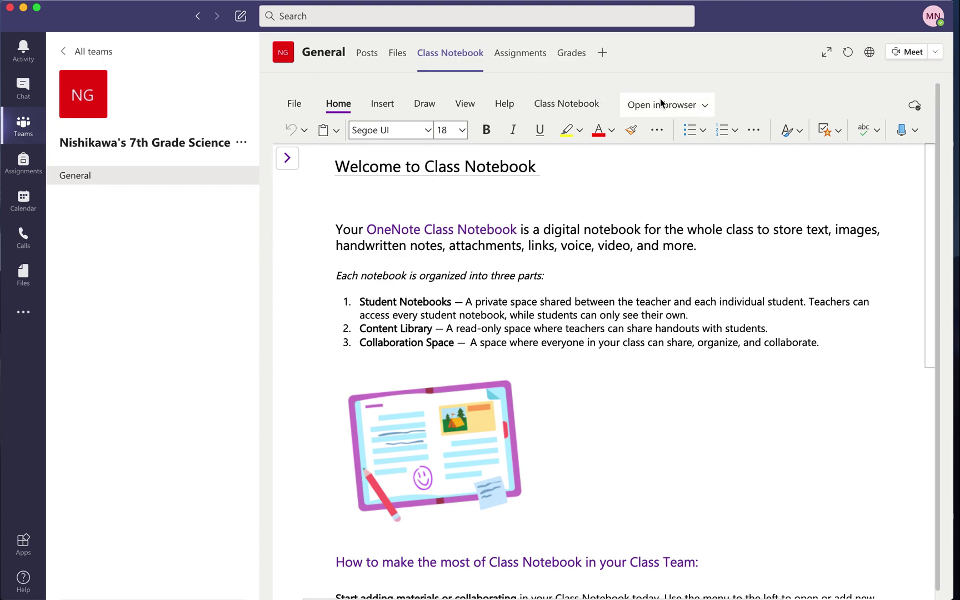
click(681, 111)
click(676, 129)
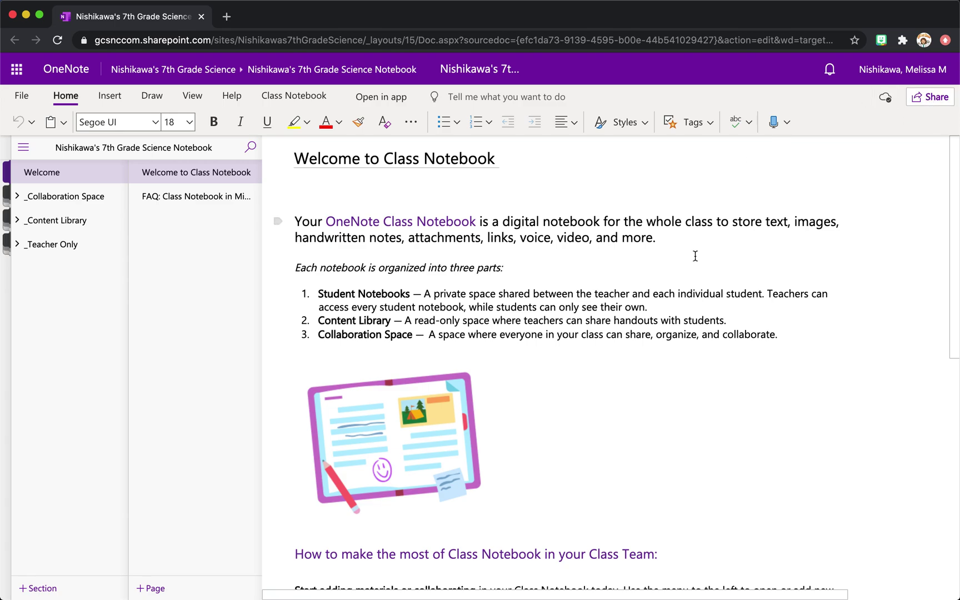
Start sharing the 7th Grade Science class notebook from OneNote for the web
click(935, 99)
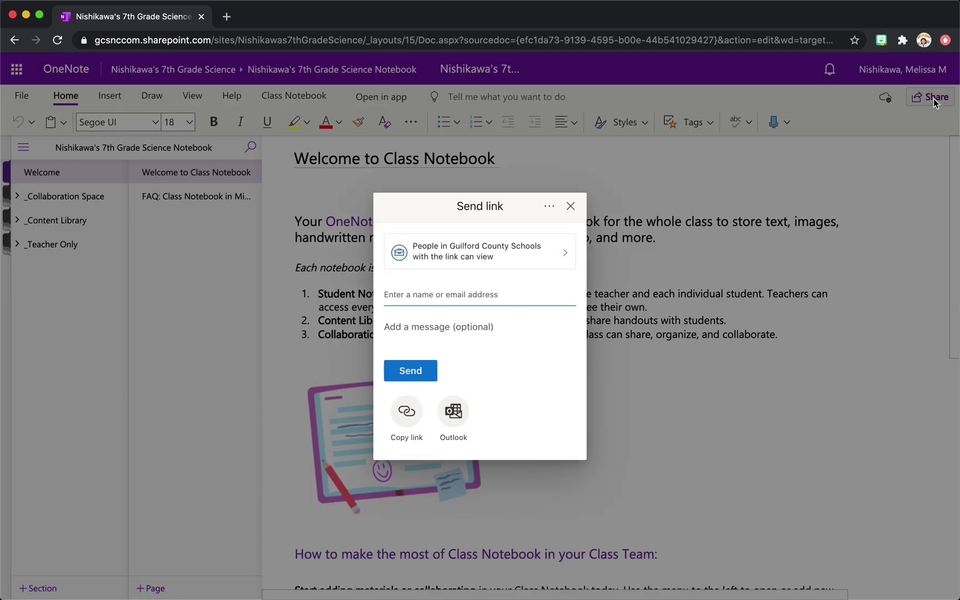
Limit the notebook link to People with existing access and copy it
click(499, 257)
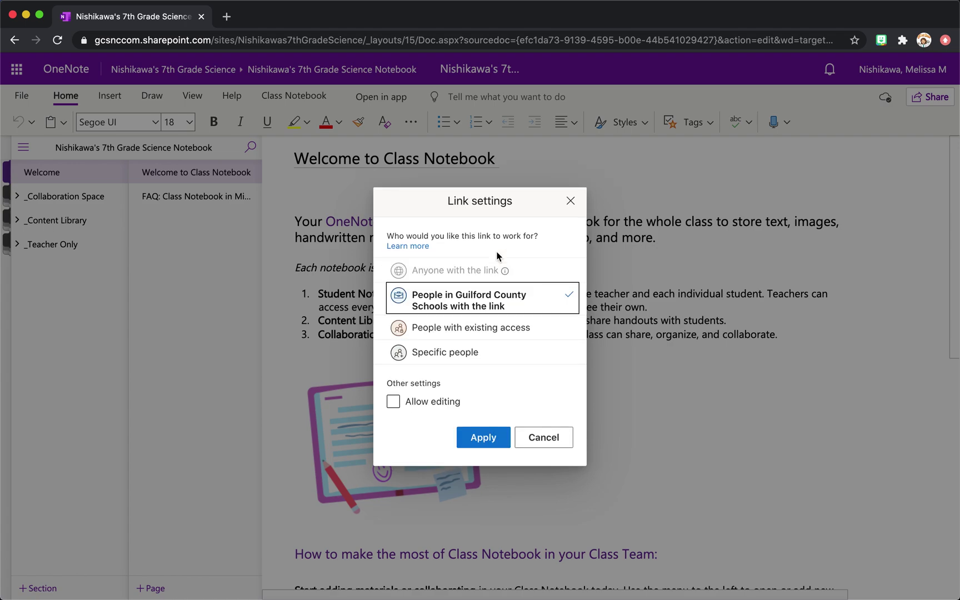
click(453, 330)
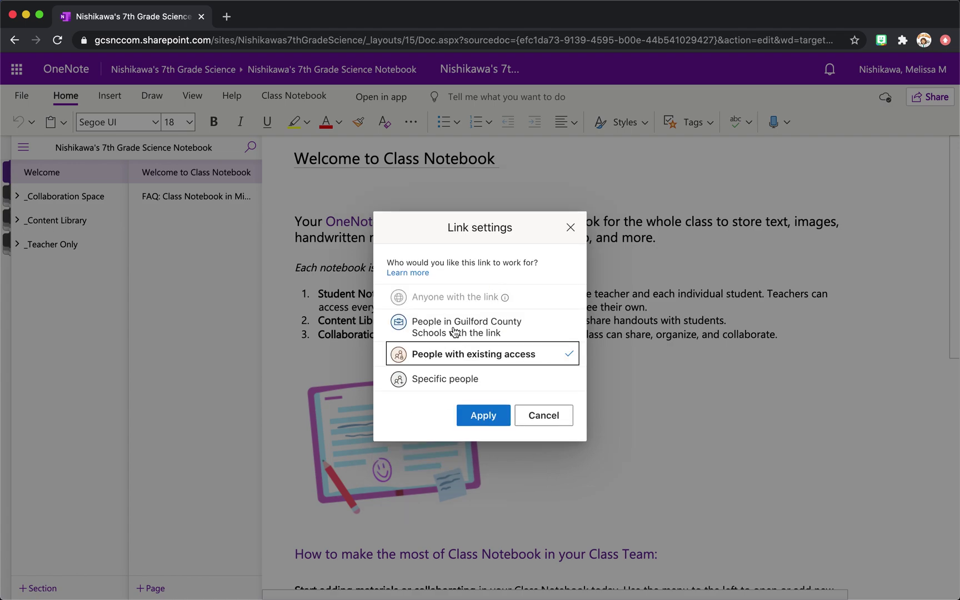
click(483, 415)
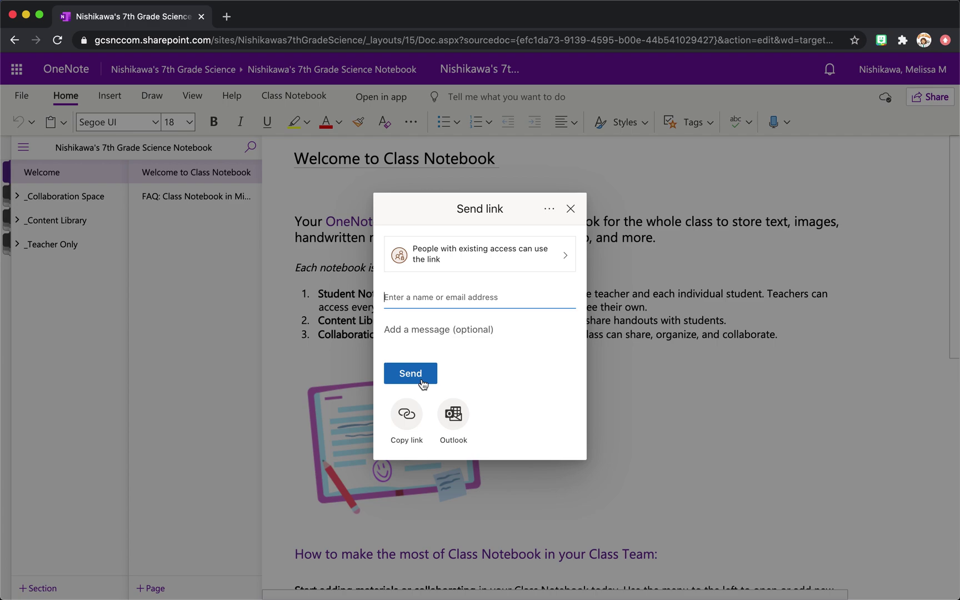
click(399, 420)
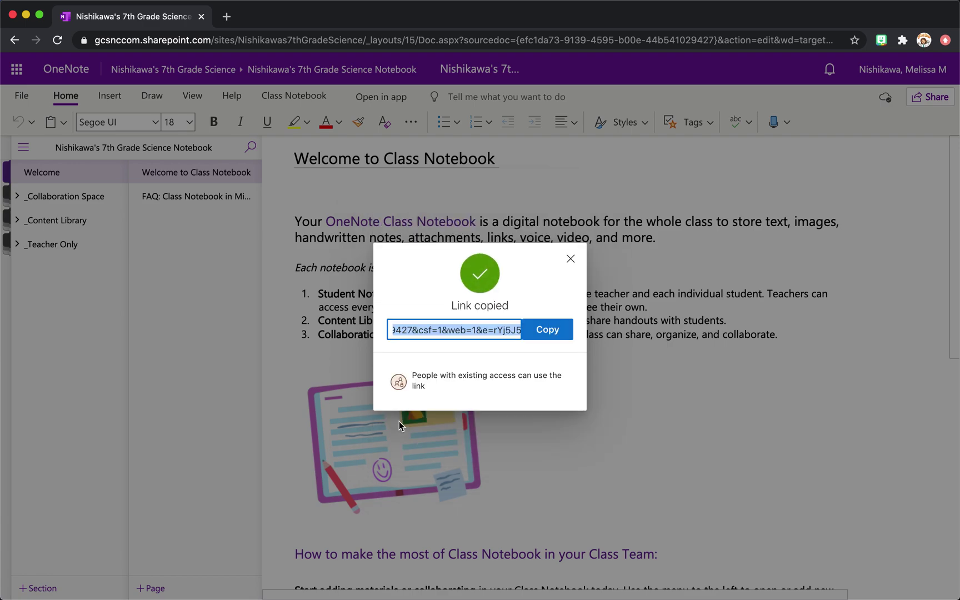